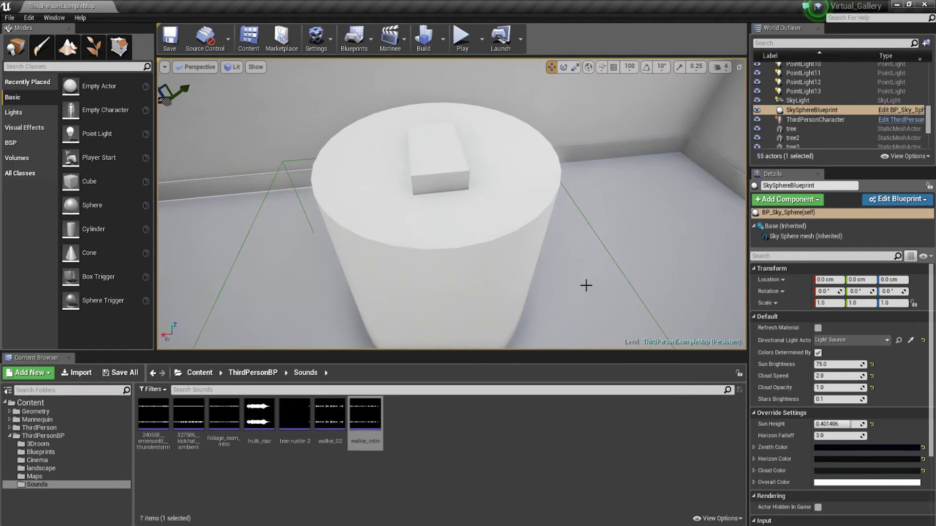
- Delete the existing walkie-talkie sounds trigger box around the cylinder
{"action": "right_click_drag", "start_coordinate": [493, 274], "coordinate": [491, 274]}
{"action": "left_click", "coordinate": [482, 228]}
{"action": "right_click_drag", "start_coordinate": [533, 239], "coordinate": [570, 246]}
{"action": "right_click_drag", "start_coordinate": [483, 181], "coordinate": [485, 184]}
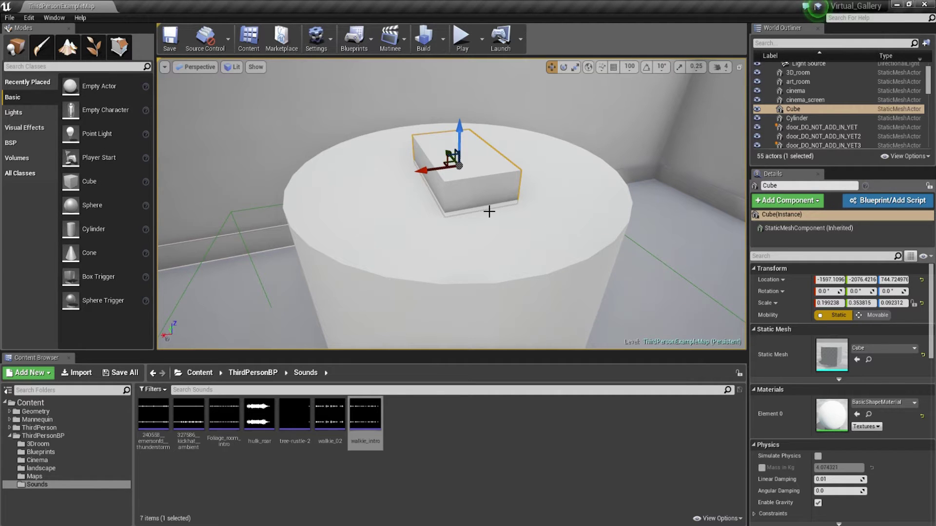
{"action": "left_click_drag", "start_coordinate": [451, 203], "coordinate": [451, 288]}
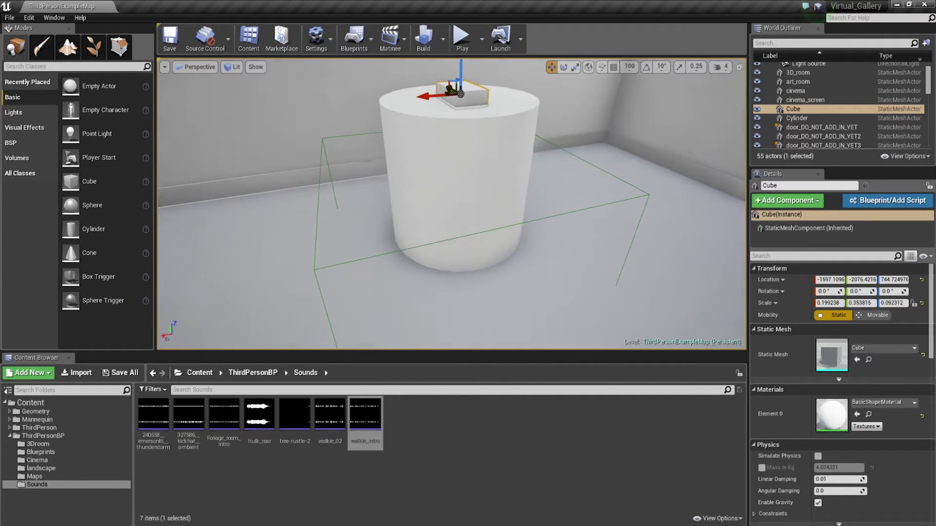
{"action": "left_click", "coordinate": [368, 258]}
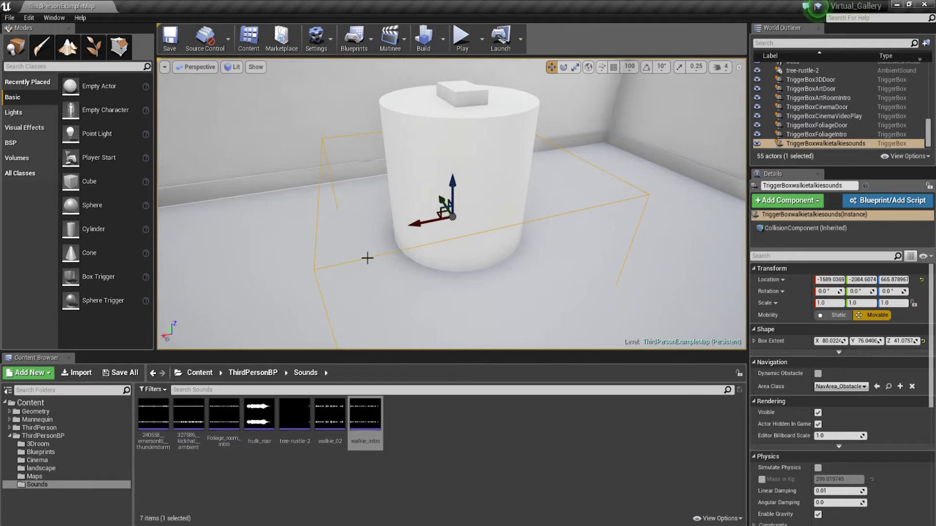
{"action": "key", "text": "Delete"}
{"action": "mouse_move", "coordinate": [377, 200]}
{"action": "right_mouse_down"}
{"action": "mouse_move", "coordinate": [376, 253]}
{"action": "mouse_move", "coordinate": [376, 190]}
{"action": "mouse_move", "coordinate": [366, 214]}
{"action": "mouse_move", "coordinate": [362, 190]}
{"action": "right_mouse_up"}
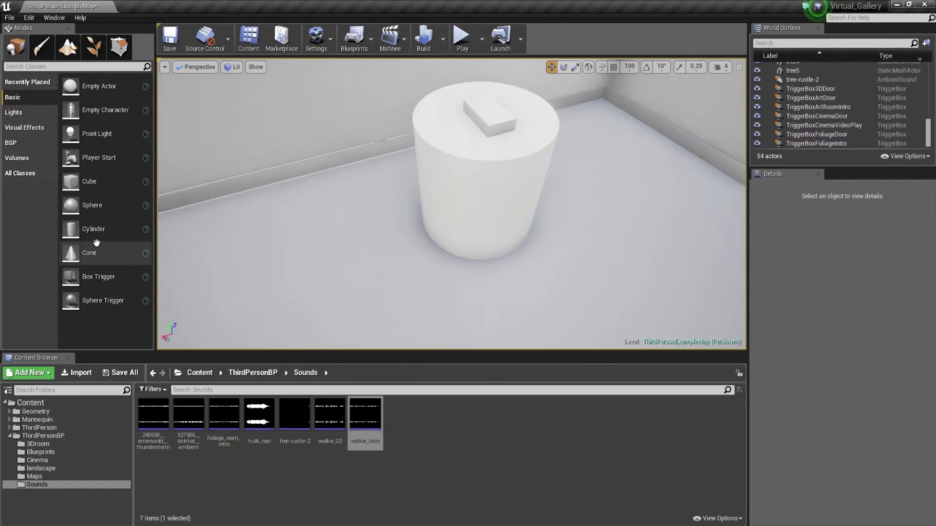
- Place a new box trigger at the cylinder and enlarge it to a box extent of about 69.5 × 69.5 × 58.3
{"action": "left_click_drag", "start_coordinate": [97, 277], "coordinate": [486, 247]}
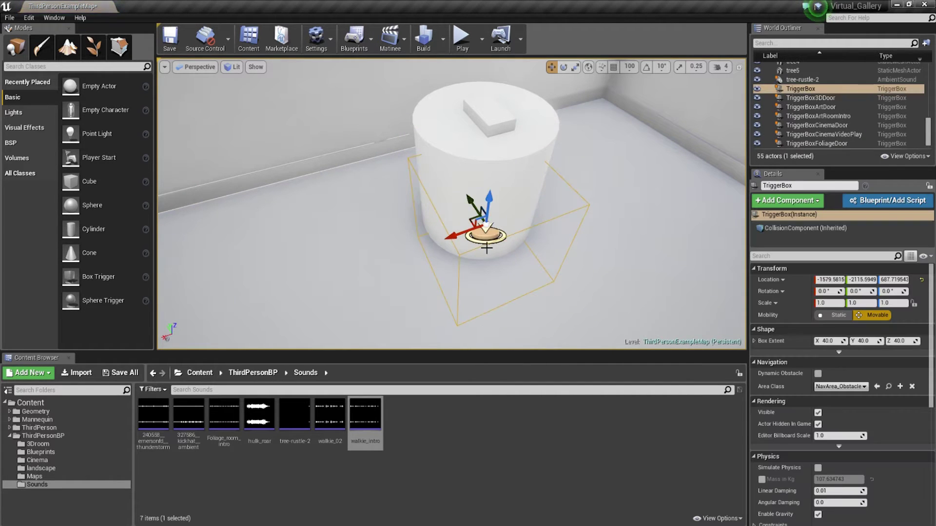
{"action": "left_click_drag", "start_coordinate": [471, 203], "coordinate": [494, 194]}
{"action": "key", "text": "r"}
{"action": "right_click_drag", "start_coordinate": [397, 226], "coordinate": [541, 209]}
{"action": "left_click_drag", "start_coordinate": [355, 253], "coordinate": [300, 254]}
- Reposition the new trigger box so that it is centred around the cylinder
{"action": "key", "text": "w"}
{"action": "key", "text": "f"}
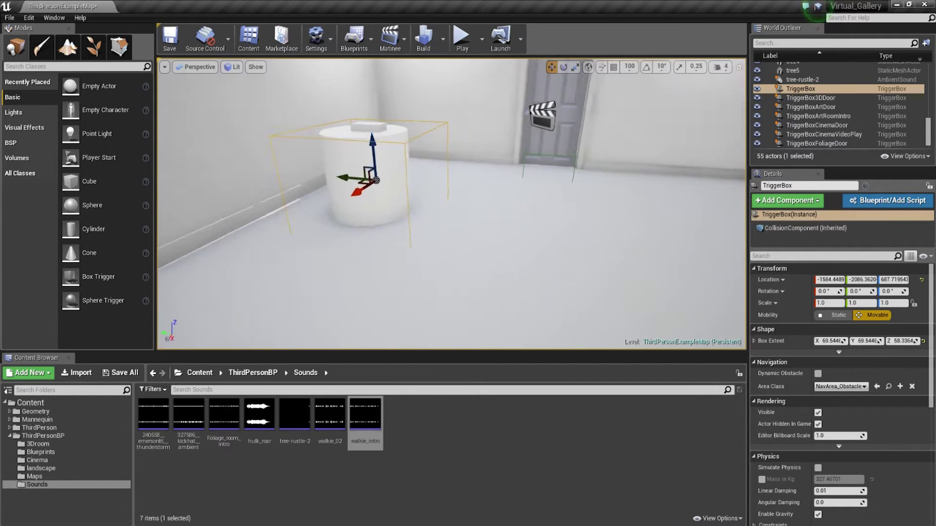
{"action": "mouse_move", "coordinate": [487, 229]}
{"action": "right_mouse_down"}
{"action": "mouse_move", "coordinate": [487, 293]}
{"action": "mouse_move", "coordinate": [516, 273]}
{"action": "mouse_move", "coordinate": [498, 229]}
{"action": "mouse_move", "coordinate": [487, 230]}
{"action": "right_mouse_up"}
{"action": "left_click_drag", "start_coordinate": [393, 283], "coordinate": [414, 279]}
{"action": "left_click_drag", "start_coordinate": [429, 254], "coordinate": [440, 254]}
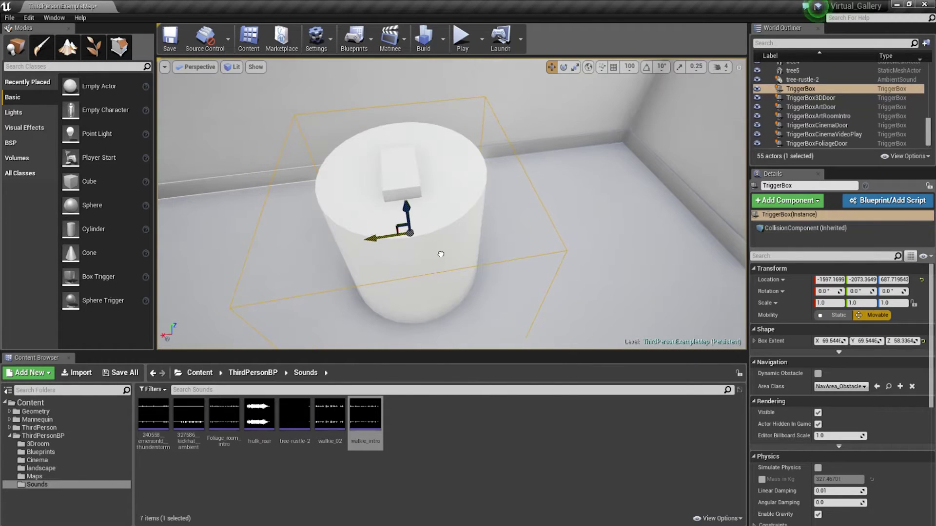
- Open the Level Blueprint and examine the art door's Interact, Gate and FlipFlop node setup
{"action": "left_click", "coordinate": [354, 39]}
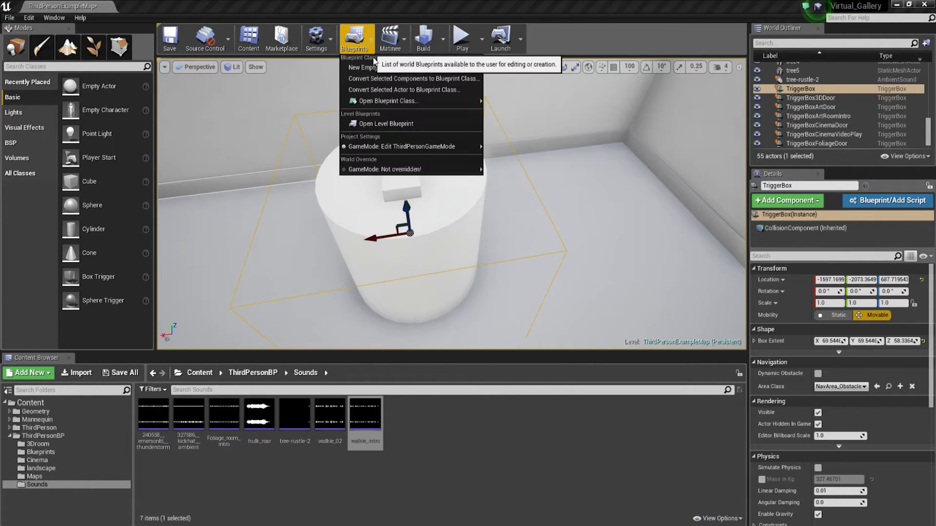
{"action": "left_click", "coordinate": [380, 124]}
{"action": "scroll", "coordinate": [380, 189], "scroll_direction": "down", "scroll_amount": 7}
{"action": "right_click_drag", "start_coordinate": [375, 137], "coordinate": [371, 251]}
{"action": "scroll", "coordinate": [371, 251], "scroll_direction": "up", "scroll_amount": 8}
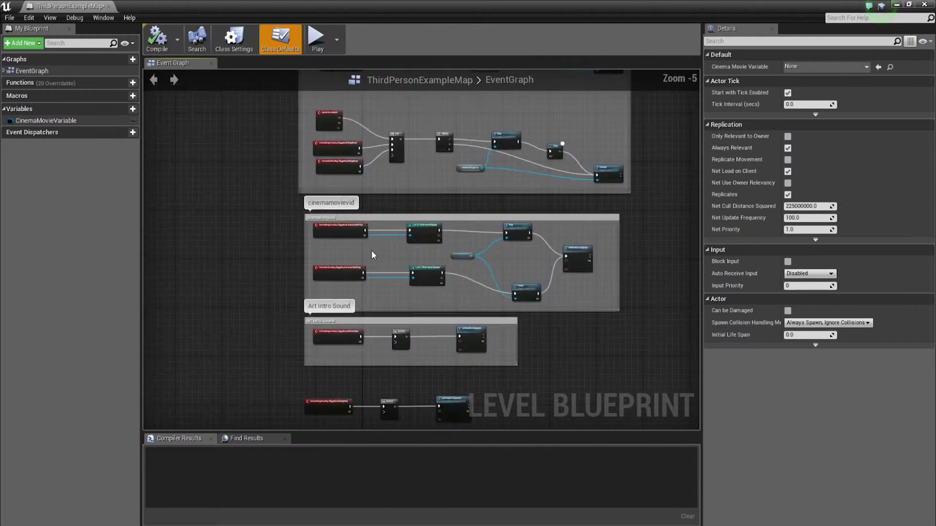
{"action": "scroll", "coordinate": [367, 237], "scroll_direction": "down", "scroll_amount": 5}
{"action": "scroll", "coordinate": [363, 235], "scroll_direction": "up", "scroll_amount": 7}
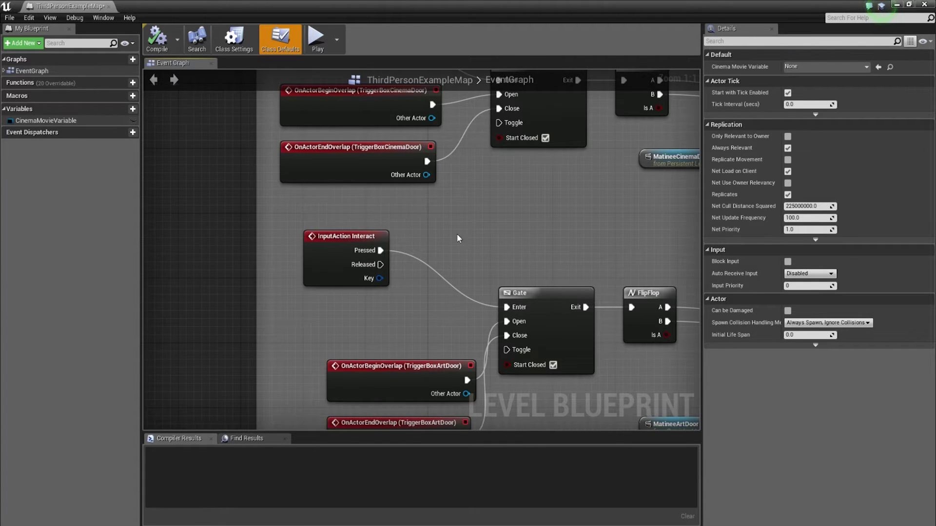
{"action": "right_click_drag", "start_coordinate": [457, 238], "coordinate": [363, 167]}
{"action": "right_click_drag", "start_coordinate": [407, 237], "coordinate": [413, 180]}
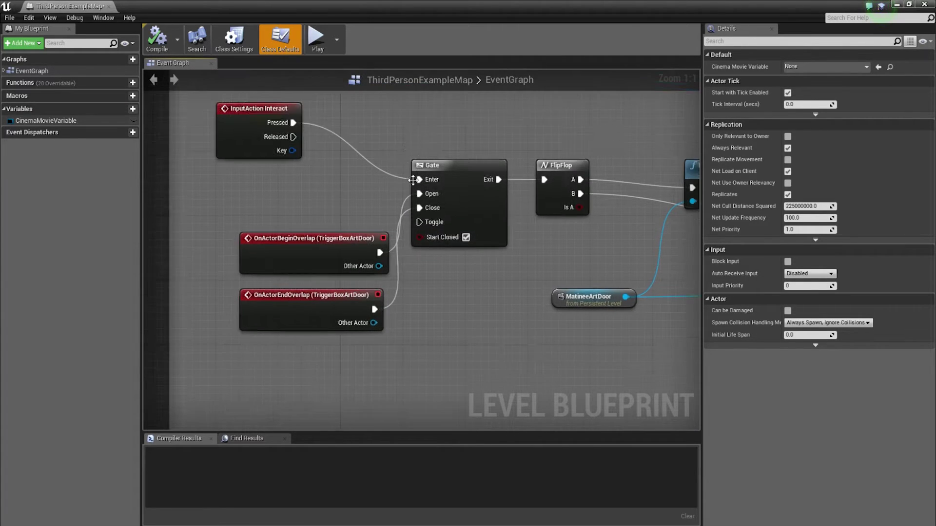
- Group the foliage intro overlap, DoOnce and Add Audio Component nodes in a comment titled "Foliage Room Intro"
{"action": "scroll", "coordinate": [413, 181], "scroll_direction": "down", "scroll_amount": 12}
{"action": "right_click_drag", "start_coordinate": [403, 346], "coordinate": [410, 239]}
{"action": "scroll", "coordinate": [410, 239], "scroll_direction": "up", "scroll_amount": 8}
{"action": "left_click_drag", "start_coordinate": [635, 291], "coordinate": [333, 189]}
{"action": "key", "text": "c"}
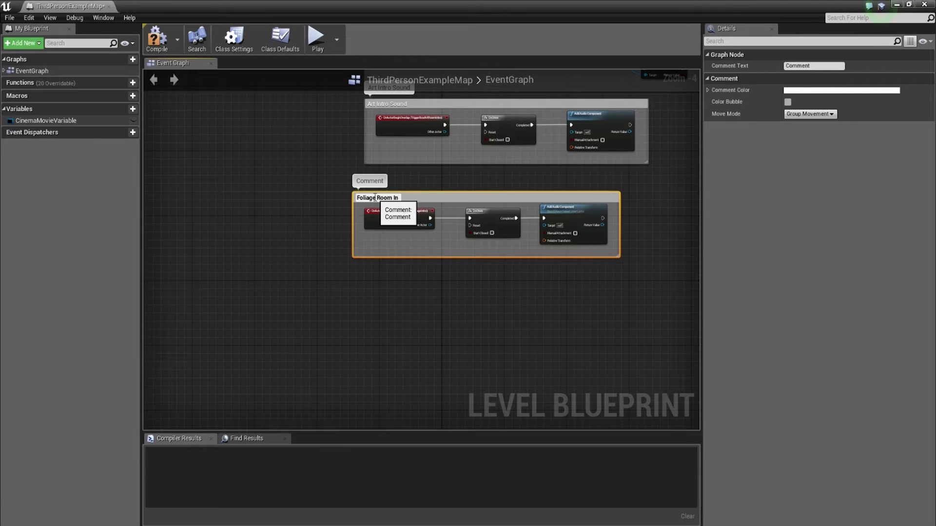
{"action": "key", "text": "Return"}
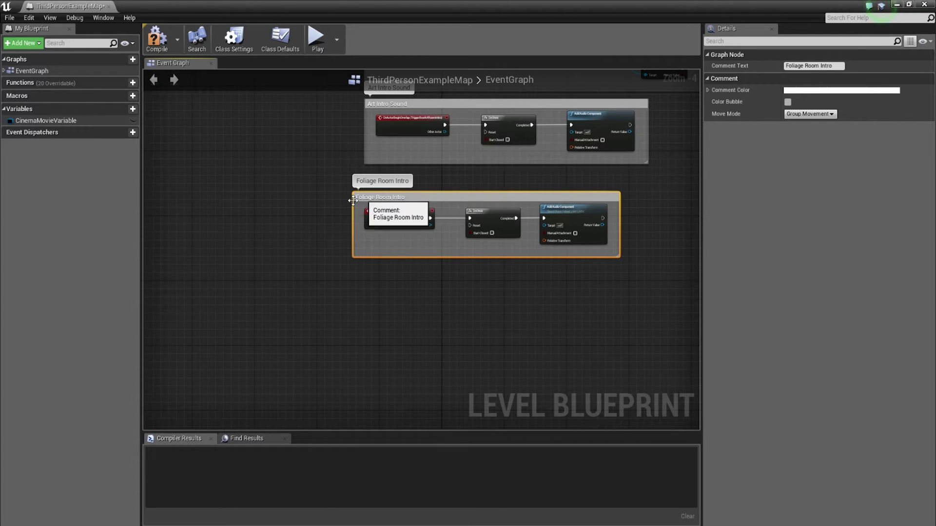
- Add an Interact input action event in the empty graph area below the Foliage Room Intro comment
{"action": "scroll", "coordinate": [384, 249], "scroll_direction": "up", "scroll_amount": 3}
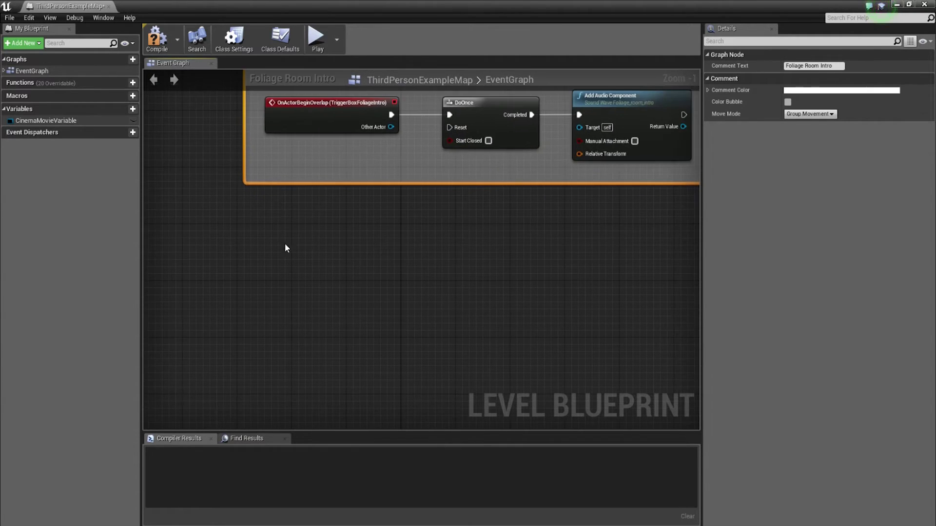
{"action": "right_click", "coordinate": [256, 249]}
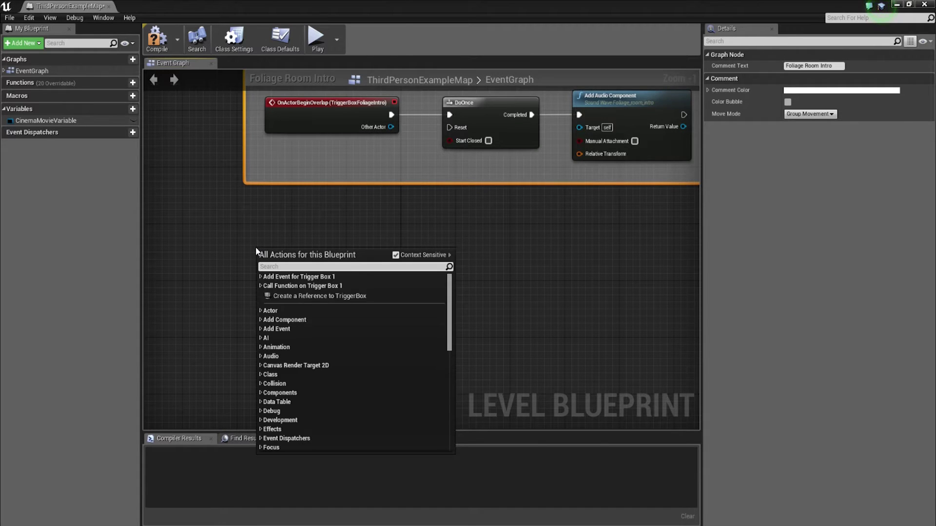
{"action": "type", "text": "interact"}
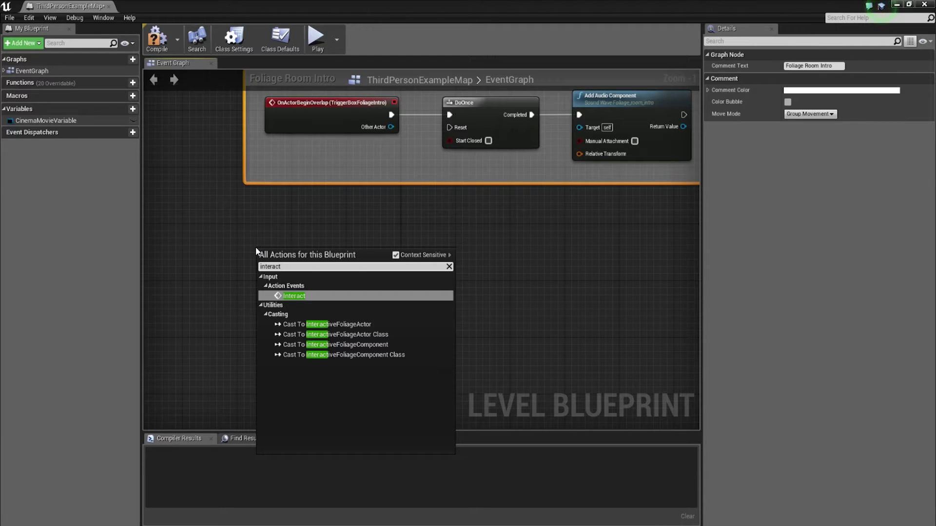
{"action": "key", "text": "Return"}
{"action": "left_click_drag", "start_coordinate": [300, 249], "coordinate": [283, 237]}
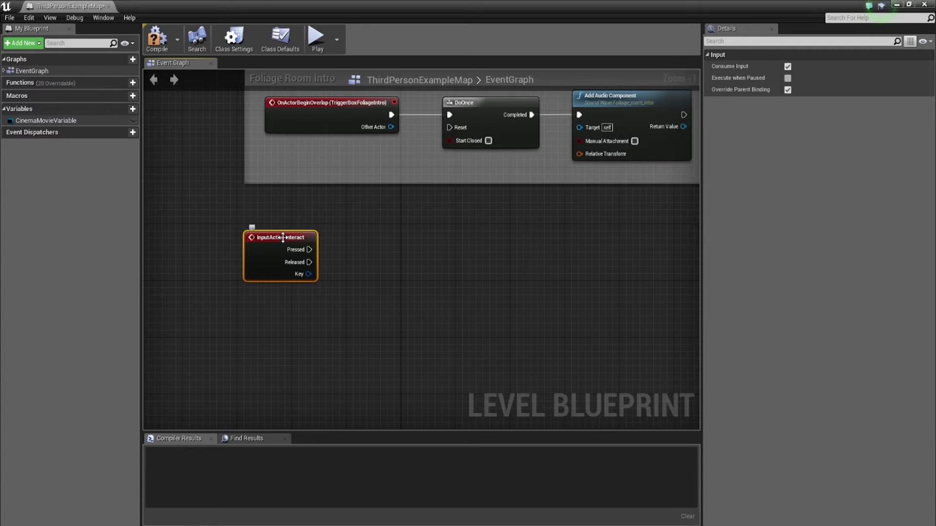
- Add a Gate node whose Enter input is driven by the Interact event's Pressed output
{"action": "left_click_drag", "start_coordinate": [309, 250], "coordinate": [365, 292]}
{"action": "type", "text": "gate"}
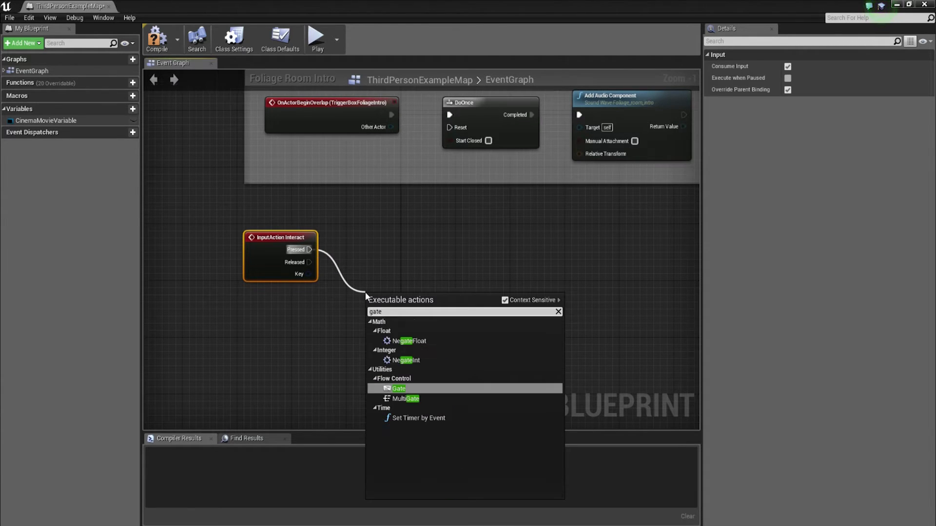
{"action": "key", "text": "Return"}
{"action": "left_click_drag", "start_coordinate": [404, 306], "coordinate": [404, 285]}
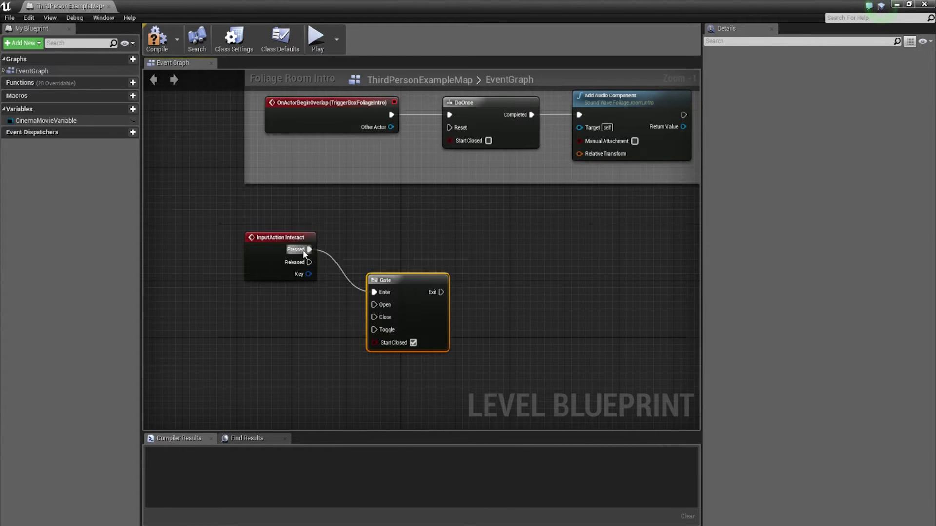
{"action": "right_click_drag", "start_coordinate": [386, 295], "coordinate": [396, 228]}
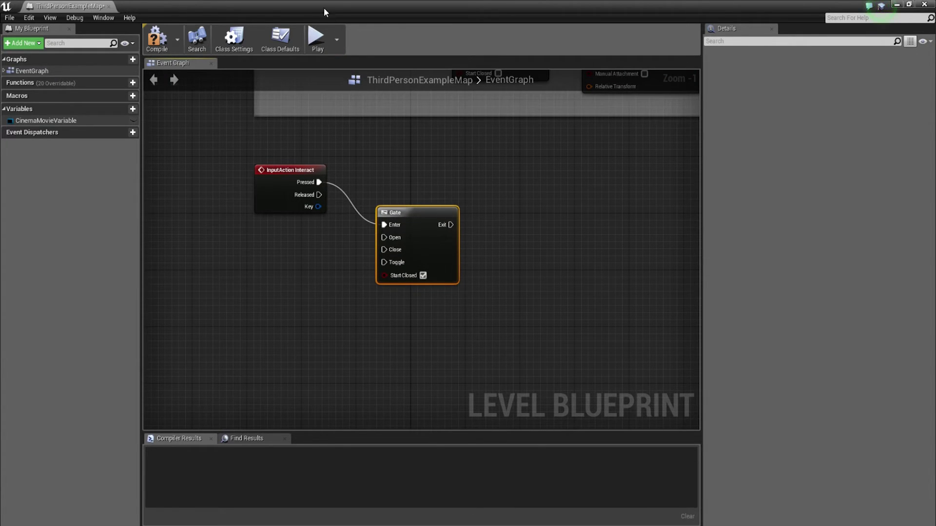
- Return to the level editor and rename the new trigger box as TriggerBoxWalkieSound
{"action": "left_click_drag", "start_coordinate": [324, 9], "coordinate": [601, 212]}
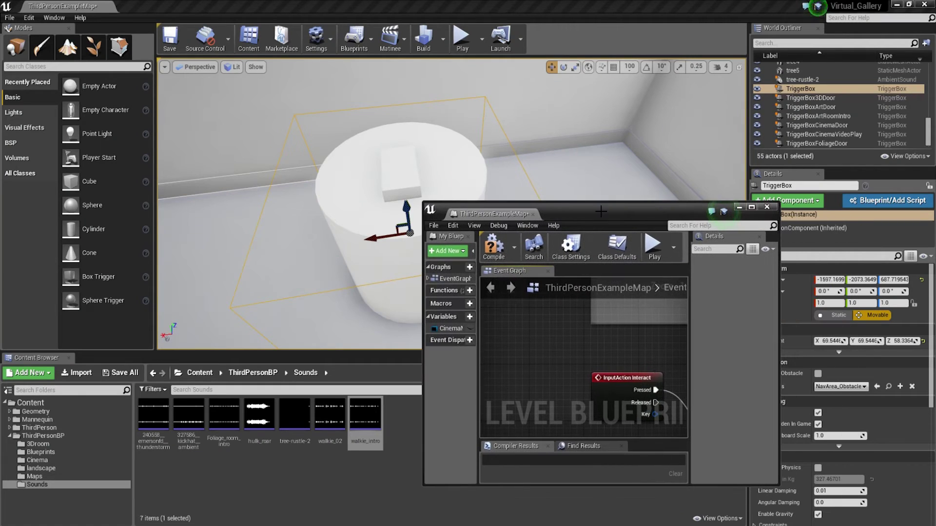
{"action": "left_click", "coordinate": [811, 89]}
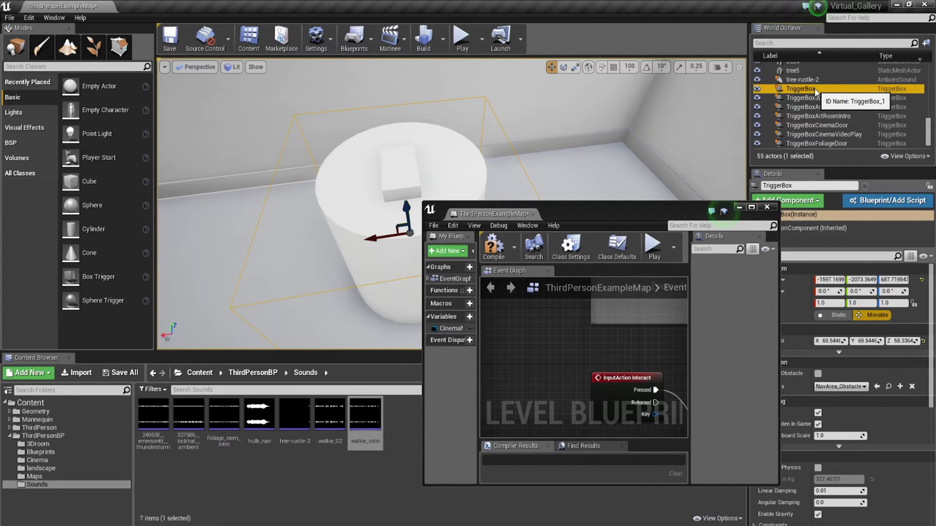
{"action": "left_click", "coordinate": [827, 90]}
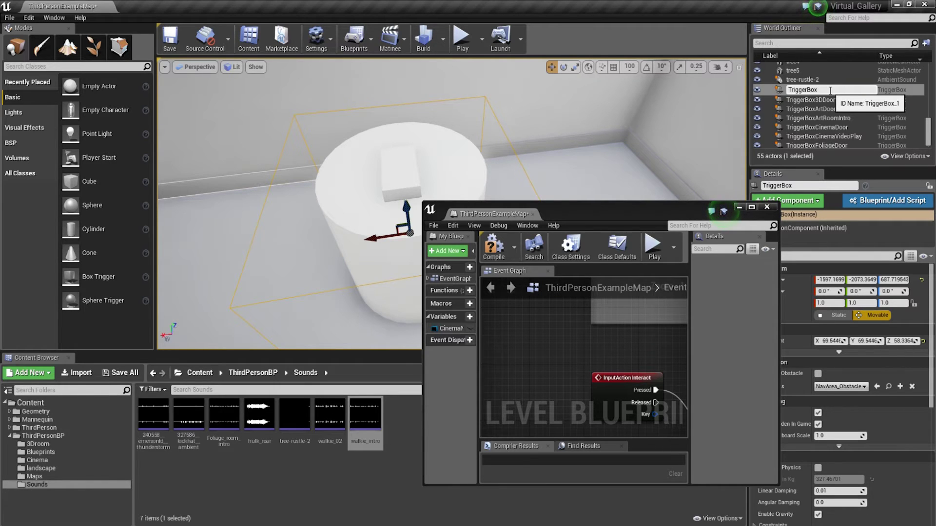
{"action": "type", "text": "WalkieSound"}
{"action": "key", "text": "Return"}
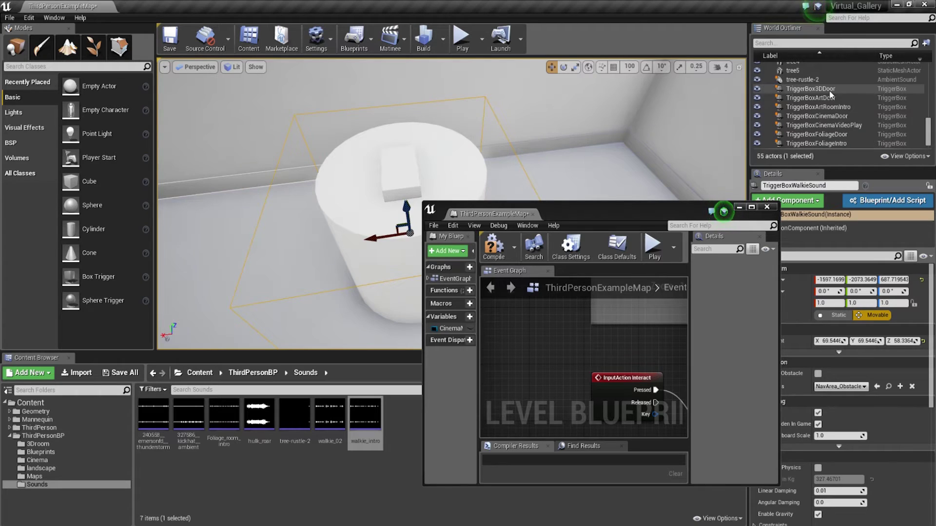
- Add an OnActorBeginOverlap event for TriggerBoxWalkieSound to the Level Blueprint and place it below the Interact event
{"action": "double_click", "coordinate": [648, 213]}
{"action": "right_click", "coordinate": [259, 333]}
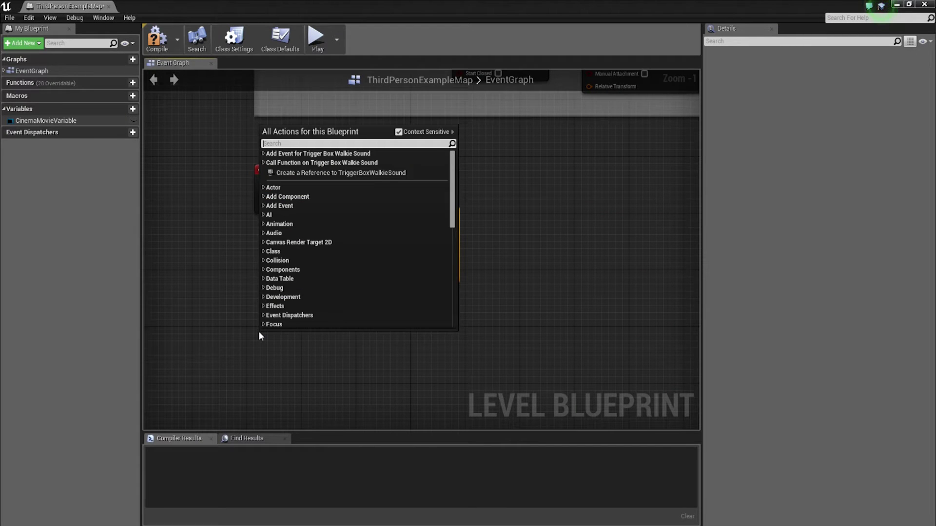
{"action": "type", "text": "begin overlao"}
{"action": "key", "text": "BackSpace"}
{"action": "key", "text": "Return"}
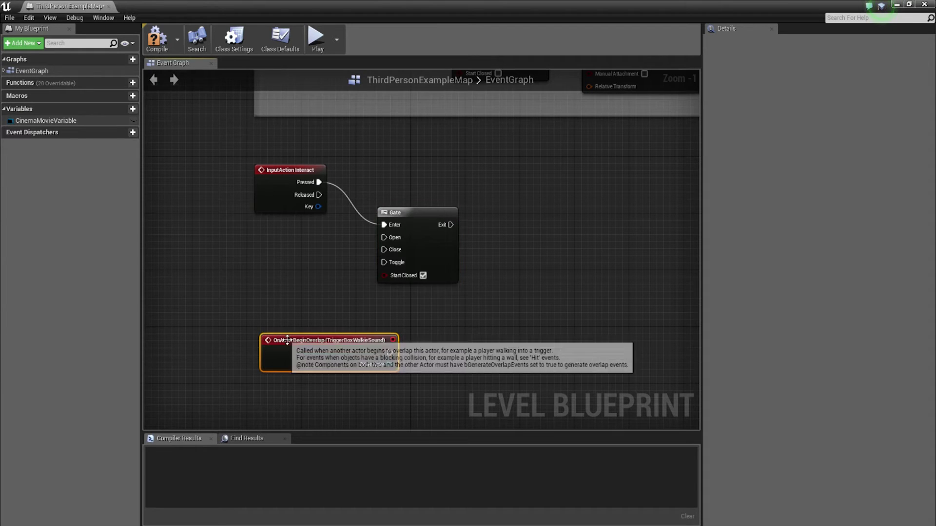
{"action": "left_click_drag", "start_coordinate": [259, 335], "coordinate": [201, 238]}
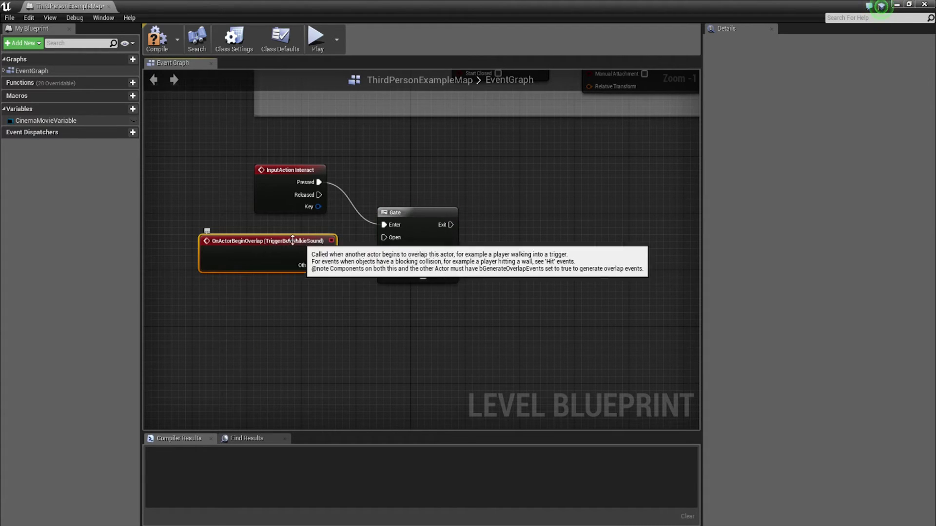
- Add an OnActorEndOverlap event for TriggerBoxWalkieSound and place it directly below the begin overlap event
{"action": "right_click", "coordinate": [205, 303]}
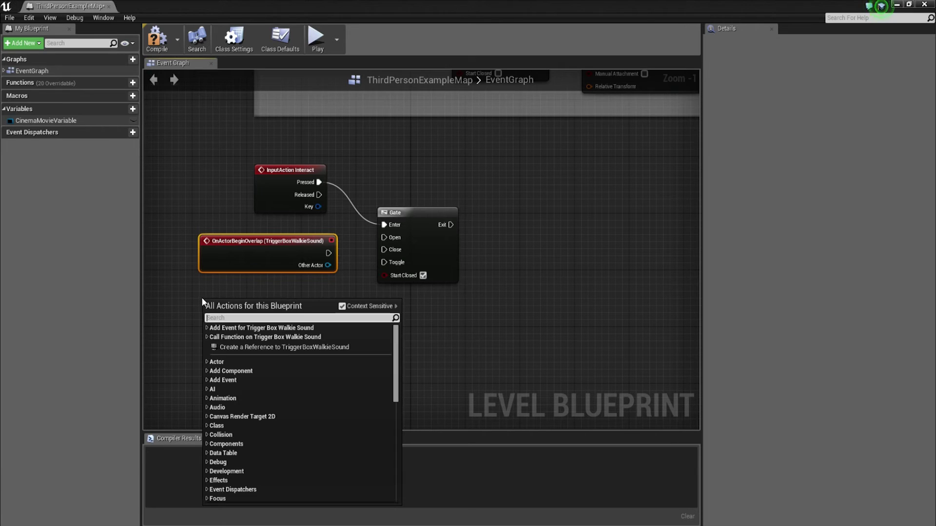
{"action": "type", "text": "end overlap"}
{"action": "key", "text": "Return"}
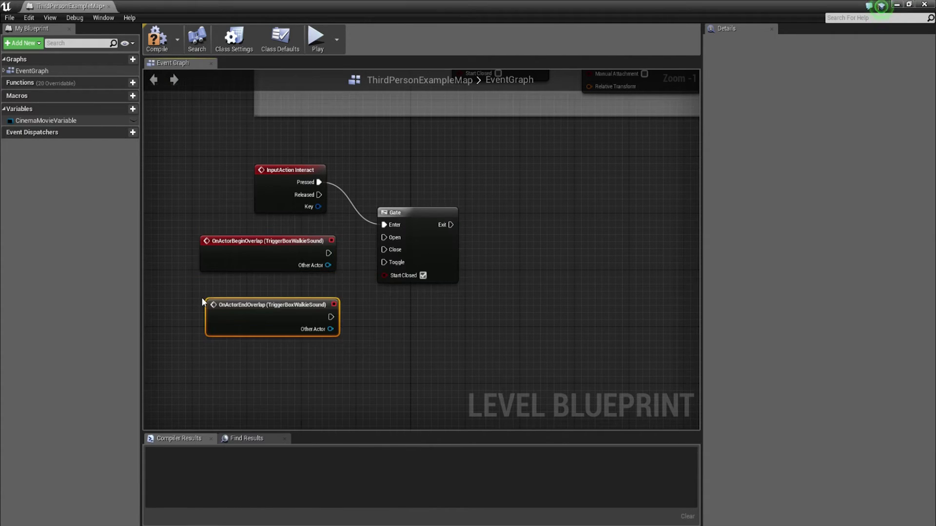
{"action": "left_click_drag", "start_coordinate": [256, 306], "coordinate": [249, 284]}
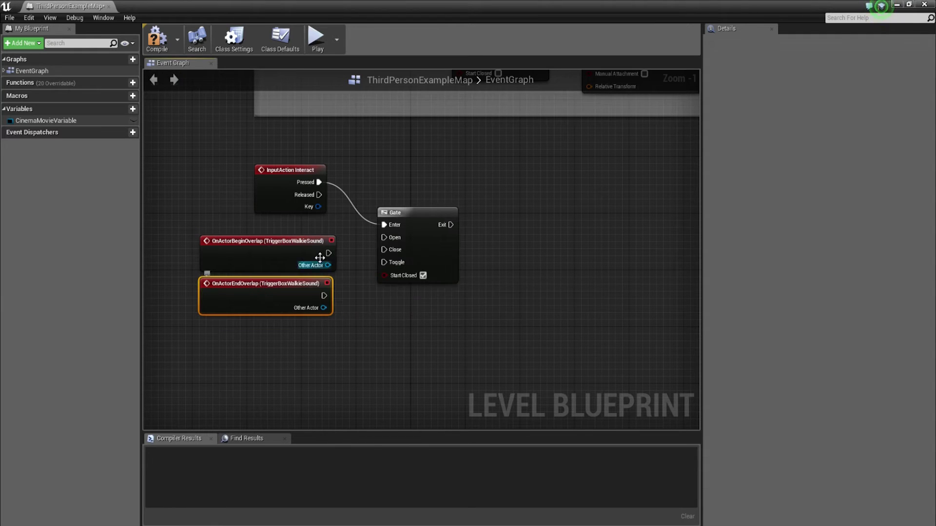
- Connect the walkie trigger's begin overlap event to the Gate's Open input and its end overlap event to Close
{"action": "left_click_drag", "start_coordinate": [329, 253], "coordinate": [384, 237]}
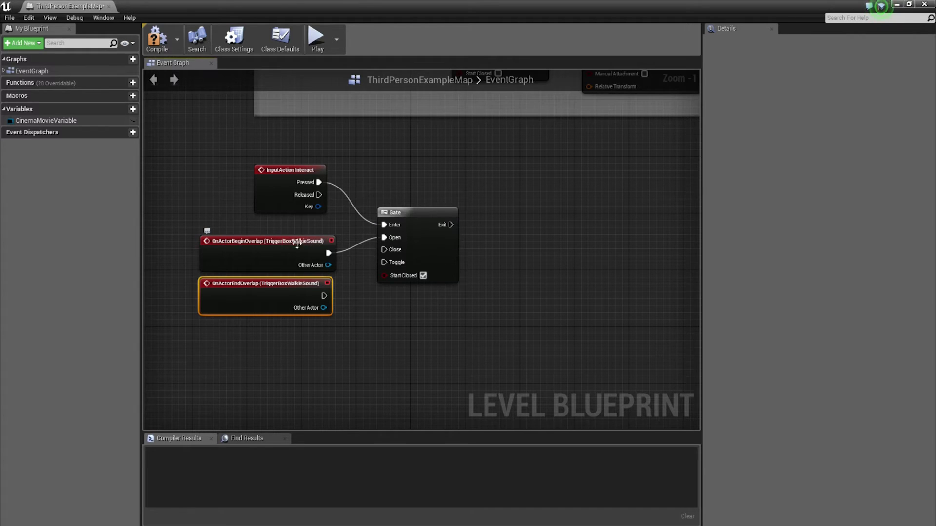
{"action": "left_click_drag", "start_coordinate": [324, 296], "coordinate": [385, 250]}
- Add a FlipFlop node connected to the Gate's Exit output
{"action": "right_click_drag", "start_coordinate": [379, 311], "coordinate": [305, 339]}
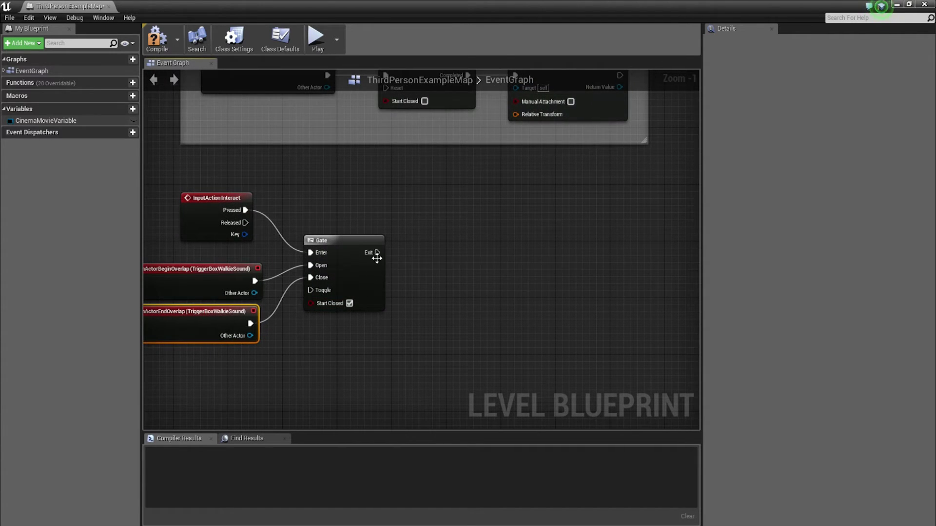
{"action": "left_click_drag", "start_coordinate": [377, 252], "coordinate": [429, 252]}
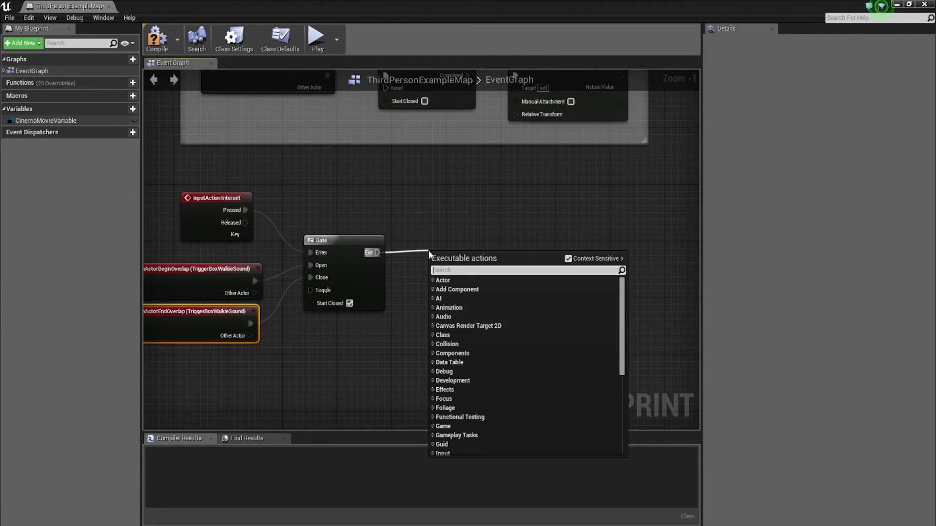
{"action": "type", "text": "flipflop"}
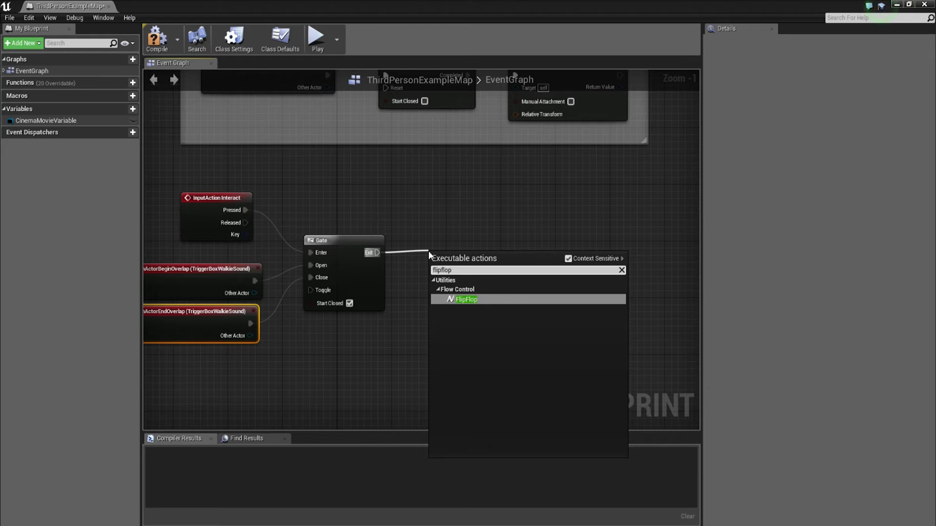
{"action": "key", "text": "Return"}
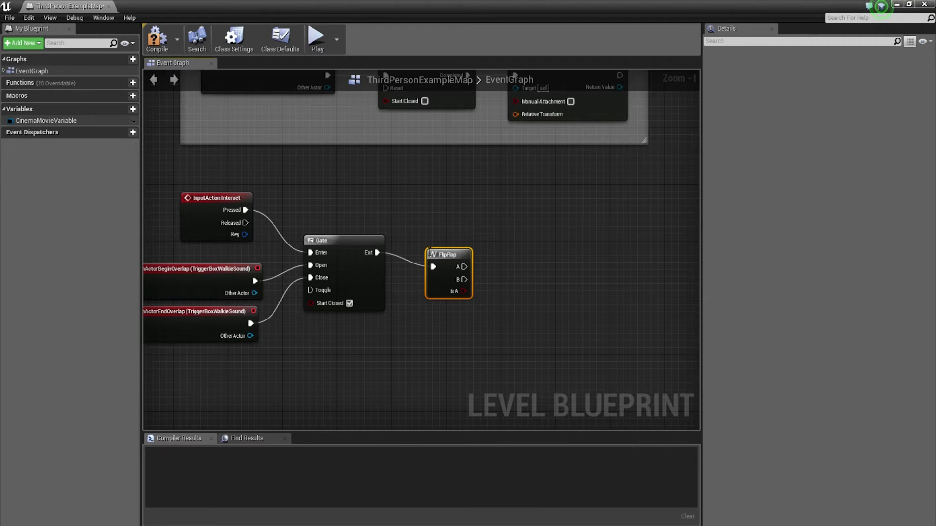
- Align the FlipFlop node level with the Gate's Exit output so the wire runs straight
{"action": "left_click_drag", "start_coordinate": [453, 265], "coordinate": [458, 250]}
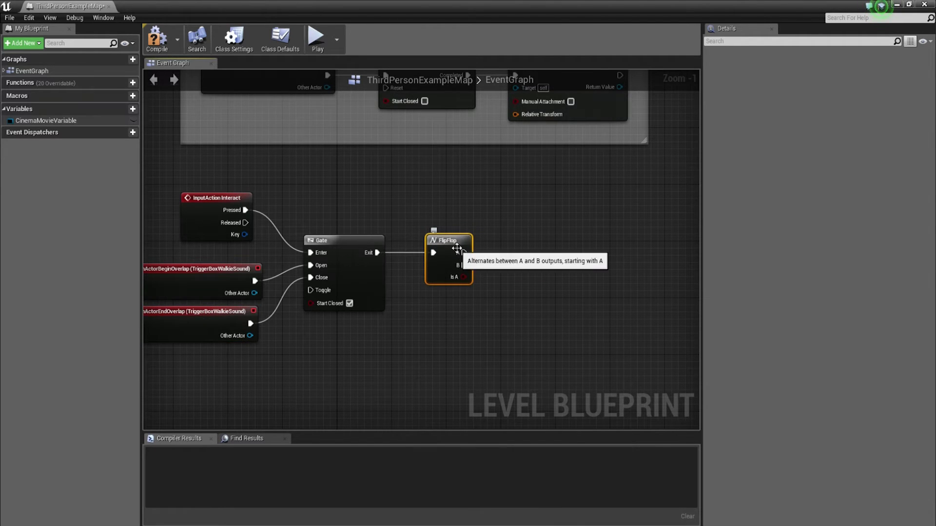
{"action": "right_click_drag", "start_coordinate": [491, 262], "coordinate": [432, 266]}
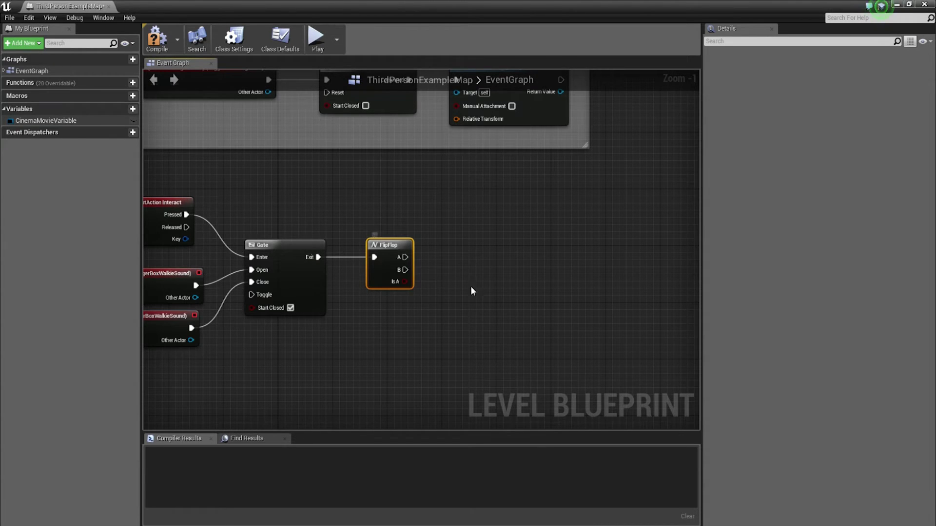
- Preview the walkie_intro sound wave in the Sounds folder and stop its playback
{"action": "left_click_drag", "start_coordinate": [432, 10], "coordinate": [550, 69]}
{"action": "left_click", "coordinate": [370, 425]}
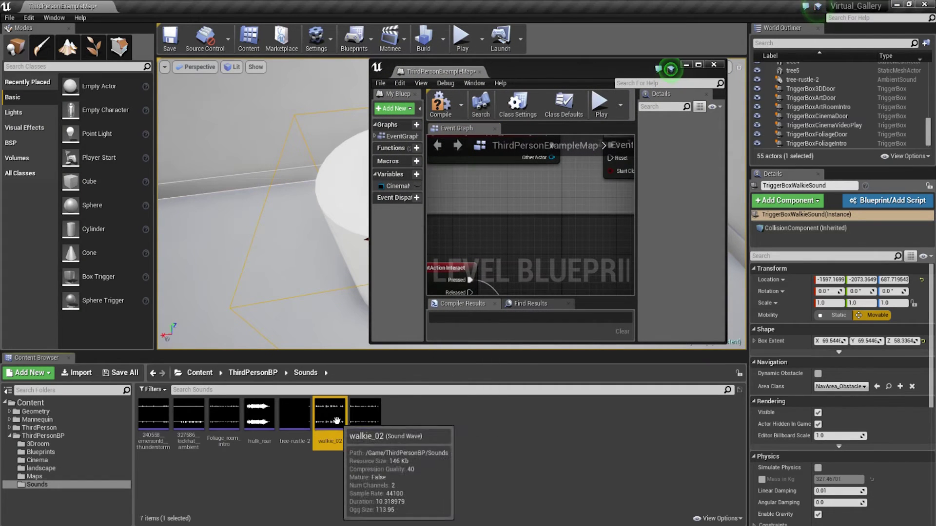
{"action": "right_click", "coordinate": [366, 420]}
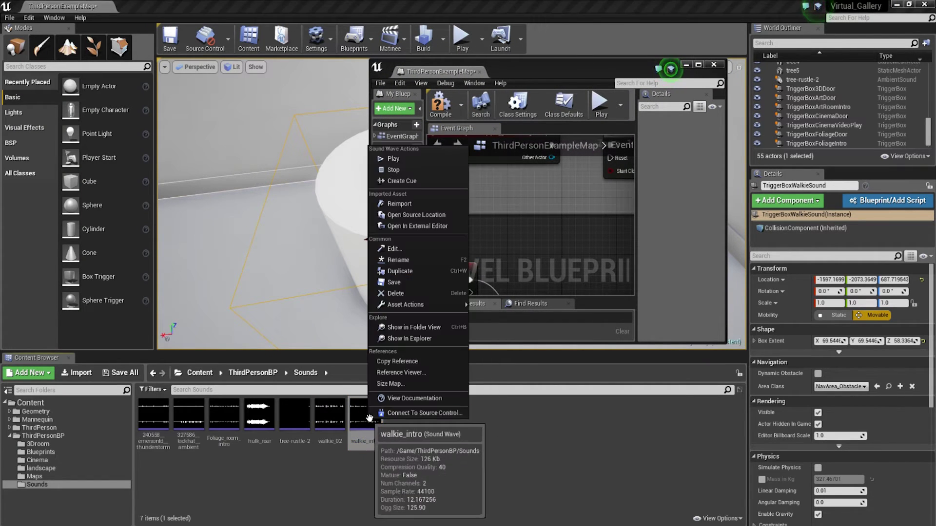
{"action": "left_click", "coordinate": [405, 161]}
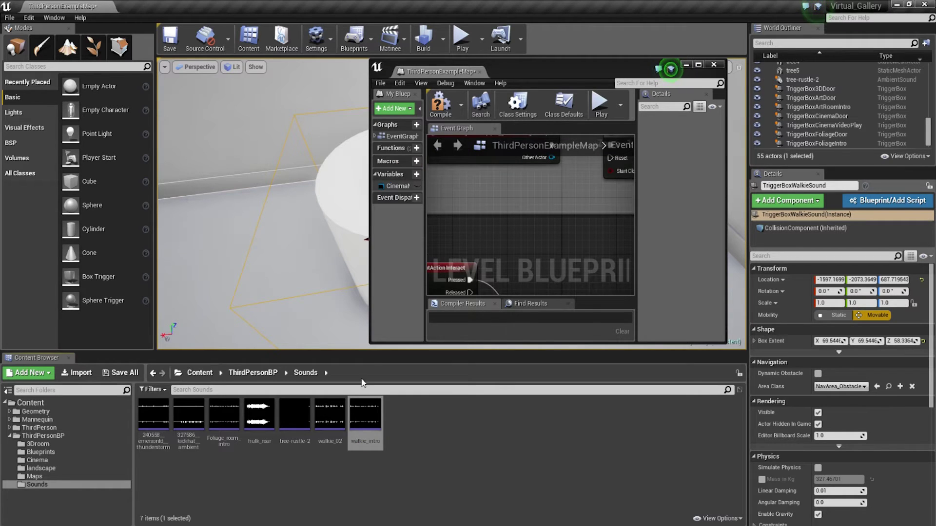
{"action": "right_click", "coordinate": [367, 420]}
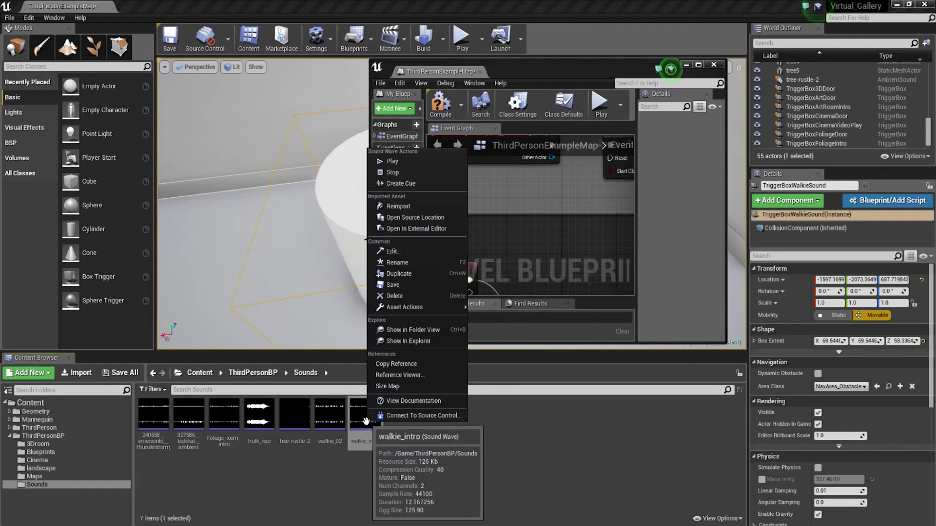
{"action": "left_click", "coordinate": [395, 173]}
- Preview the walkie_02 sound wave and stop its playback
{"action": "right_click_drag", "start_coordinate": [327, 174], "coordinate": [368, 179]}
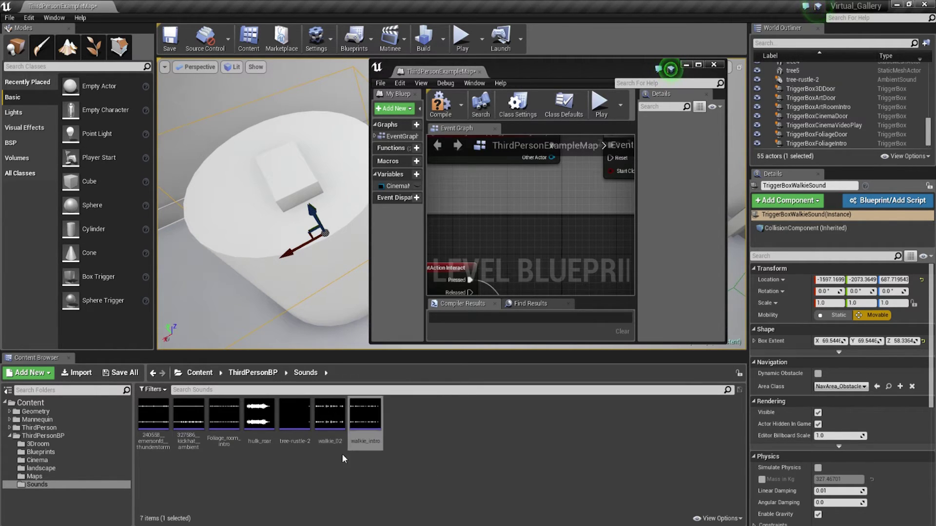
{"action": "right_click", "coordinate": [333, 420]}
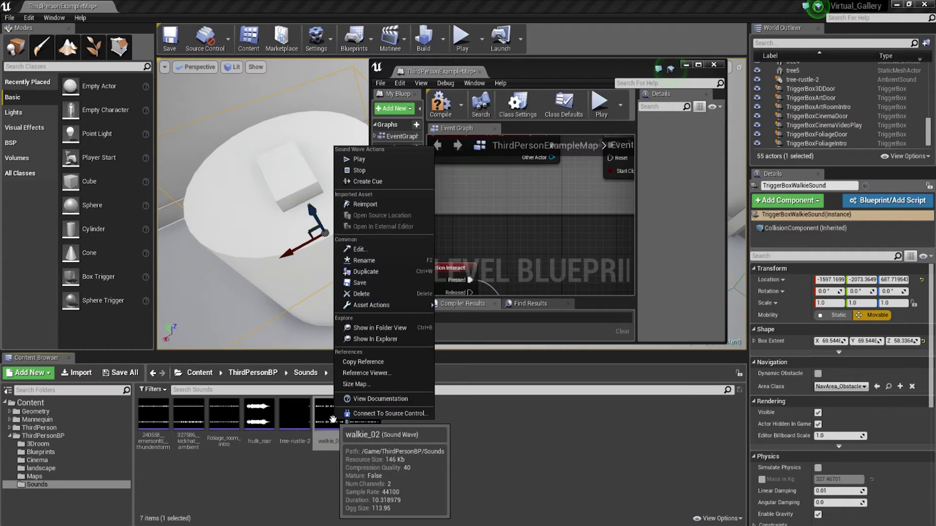
{"action": "left_click", "coordinate": [386, 161]}
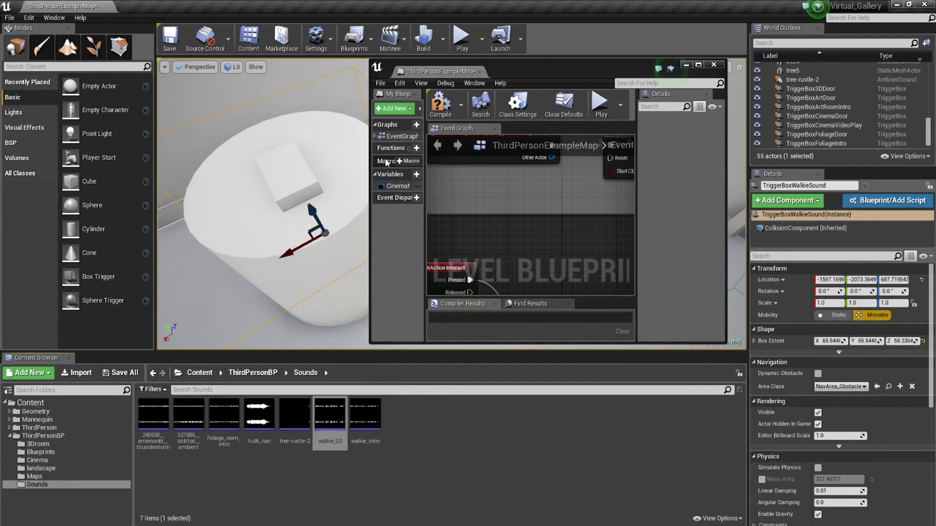
{"action": "right_click", "coordinate": [327, 417]}
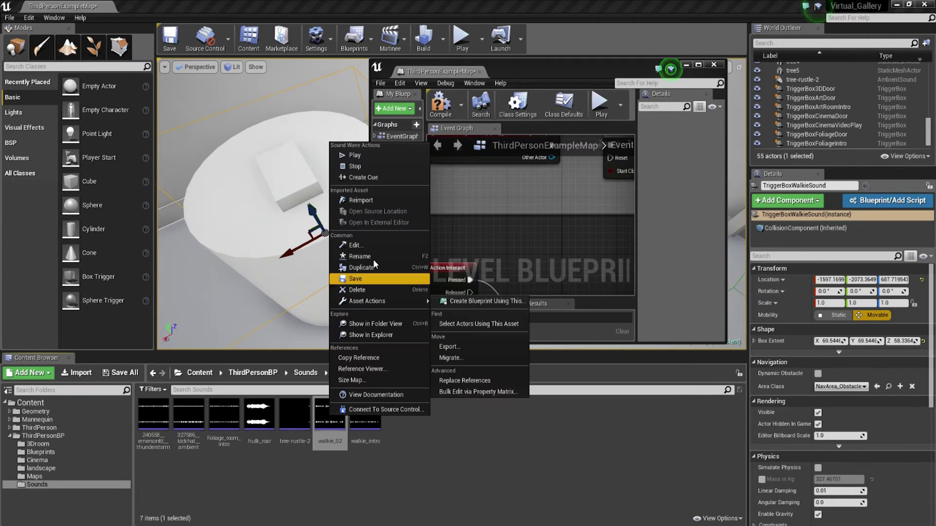
{"action": "left_click", "coordinate": [367, 168]}
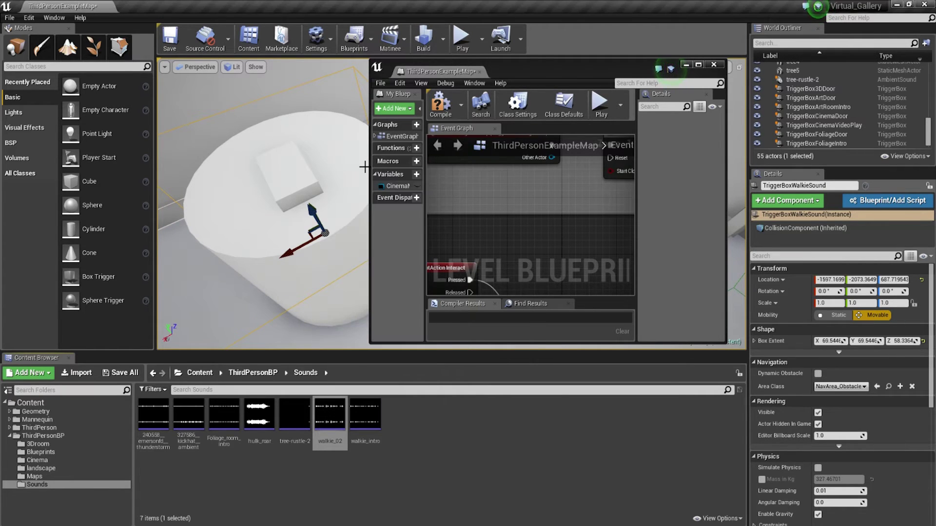
- Add the walkie_intro and walkie_02 sound waves together to the Level Blueprint graph as Add Audio Component nodes
{"action": "left_click", "coordinate": [366, 419]}
{"action": "left_click", "coordinate": [335, 420], "text": "ctrl"}
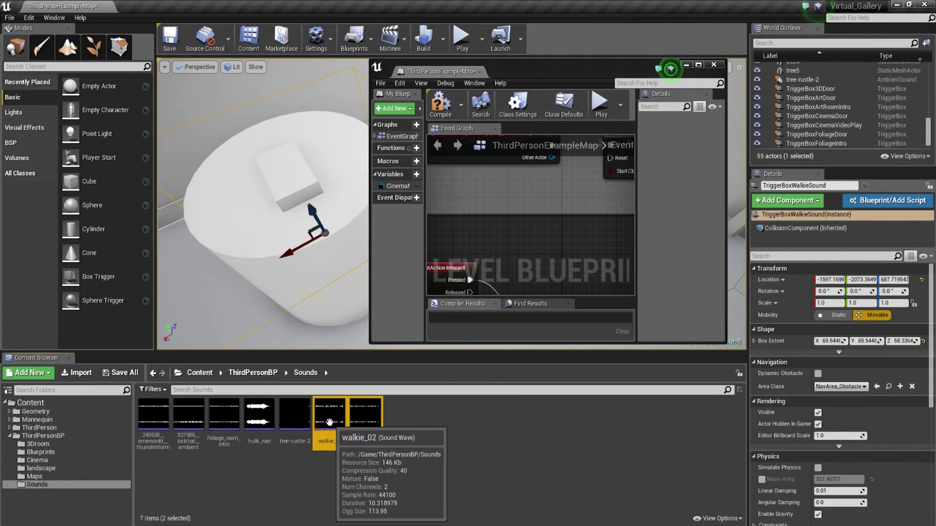
{"action": "left_click_drag", "start_coordinate": [328, 422], "coordinate": [539, 259]}
{"action": "double_click", "coordinate": [555, 68]}
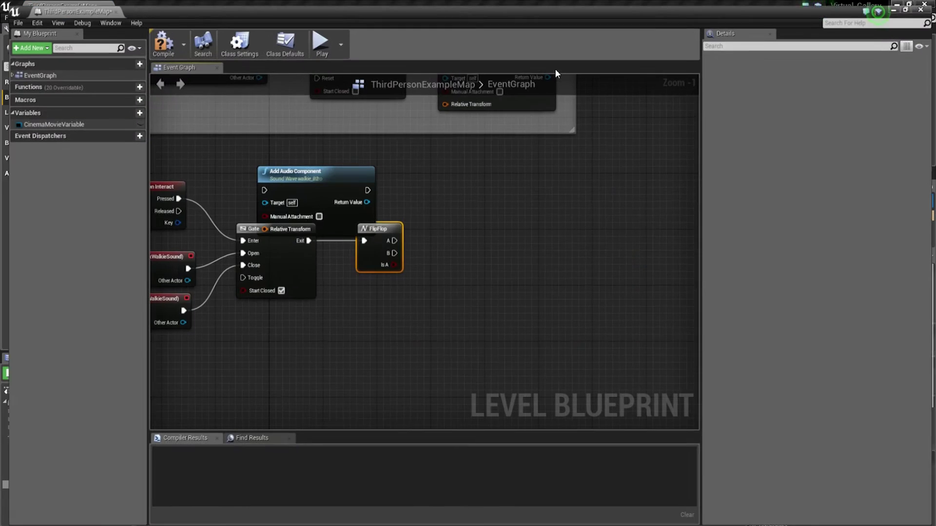
- Stack the two Add Audio Component nodes to the right of the FlipFlop, with walkie_intro above walkie_02
{"action": "left_click_drag", "start_coordinate": [427, 168], "coordinate": [616, 290]}
{"action": "right_click_drag", "start_coordinate": [574, 228], "coordinate": [446, 216]}
{"action": "left_click_drag", "start_coordinate": [475, 273], "coordinate": [510, 273]}
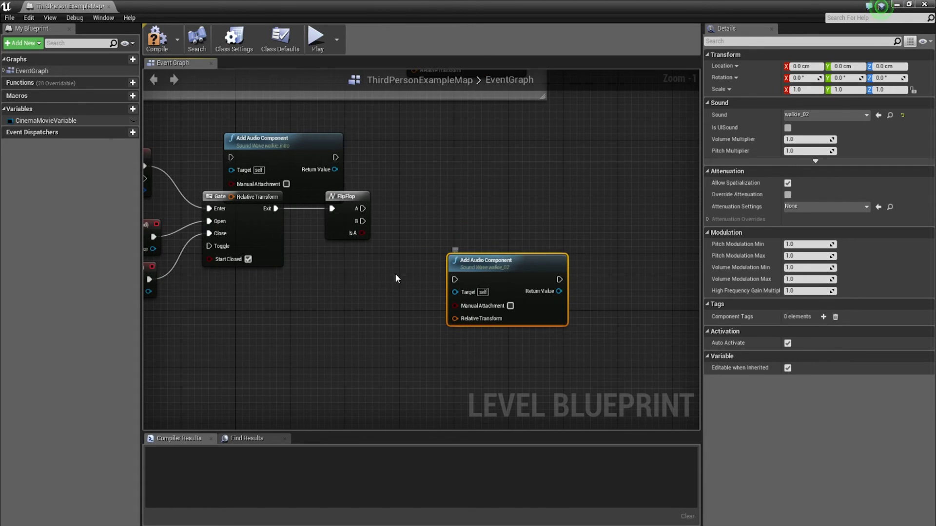
{"action": "left_click_drag", "start_coordinate": [290, 189], "coordinate": [513, 220]}
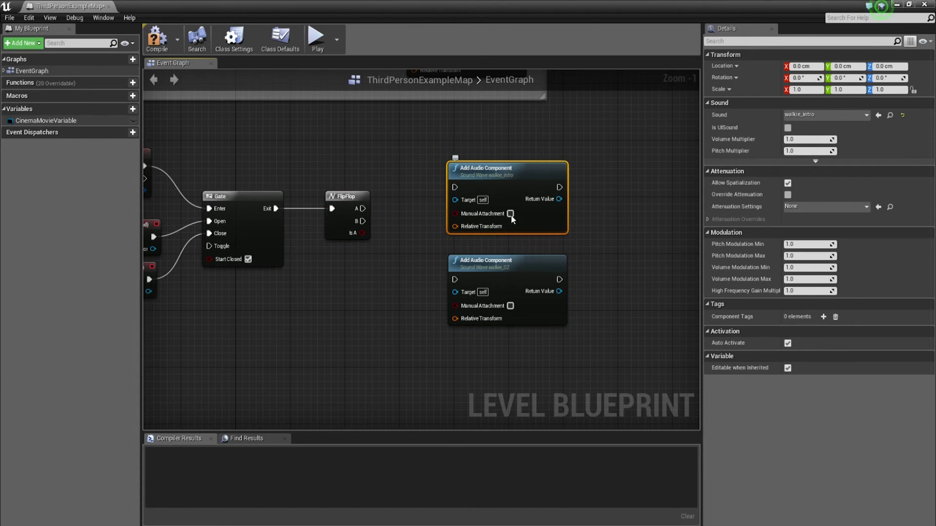
{"action": "left_click_drag", "start_coordinate": [490, 271], "coordinate": [483, 278]}
{"action": "left_click_drag", "start_coordinate": [489, 174], "coordinate": [482, 181]}
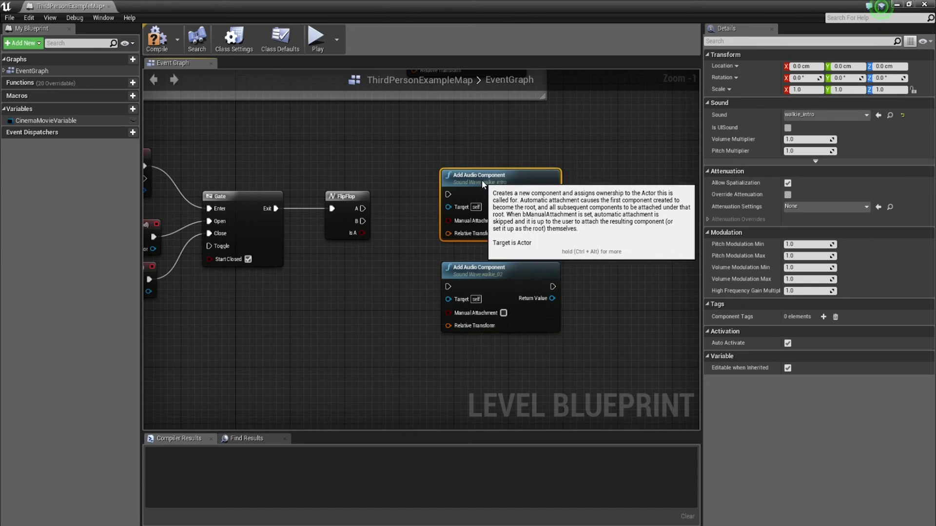
{"action": "left_click_drag", "start_coordinate": [579, 344], "coordinate": [432, 163]}
{"action": "left_click_drag", "start_coordinate": [478, 184], "coordinate": [546, 184]}
{"action": "left_click", "coordinate": [387, 209]}
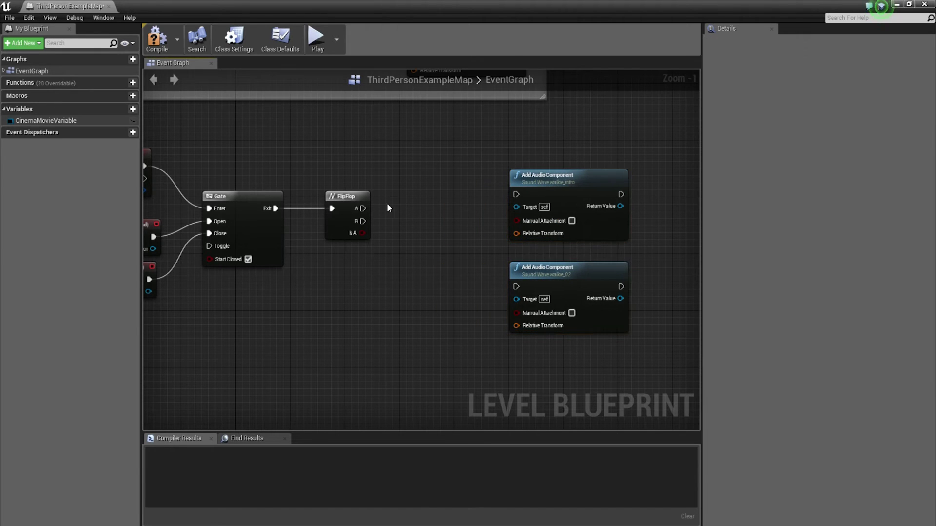
- Connect FlipFlop output A to the walkie_intro audio node and output B to the walkie_02 node, and compile the Level Blueprint
{"action": "left_click_drag", "start_coordinate": [360, 208], "coordinate": [495, 195]}
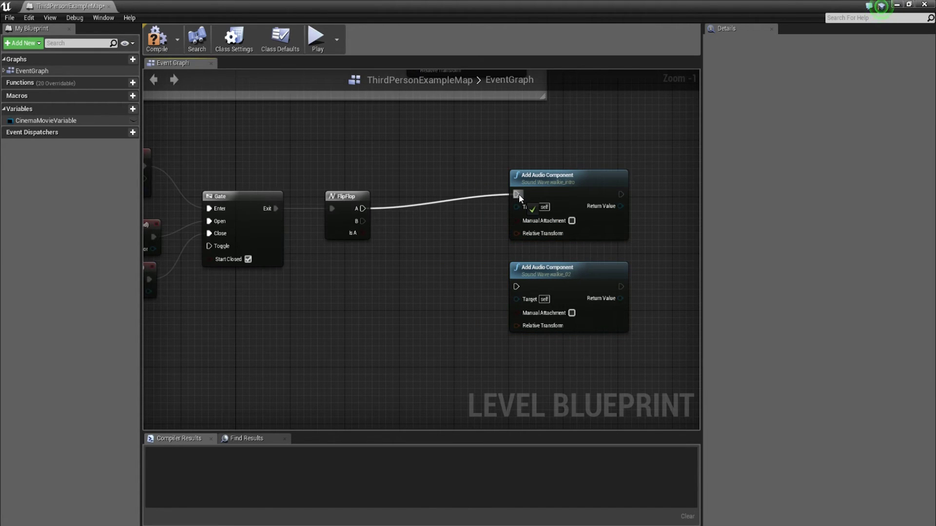
{"action": "left_click_drag", "start_coordinate": [363, 221], "coordinate": [518, 287]}
{"action": "right_click_drag", "start_coordinate": [429, 256], "coordinate": [348, 268]}
{"action": "left_click_drag", "start_coordinate": [466, 202], "coordinate": [470, 192]}
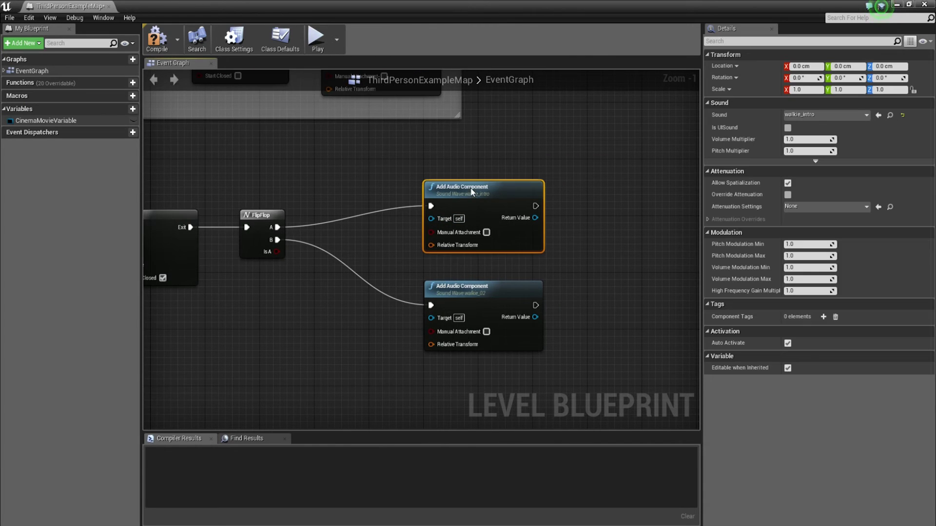
{"action": "left_click", "coordinate": [158, 41]}
- Play the level to test the walkie-talkie interaction at the pedestal, and return to the Level Blueprint's audio nodes
{"action": "left_click_drag", "start_coordinate": [218, 6], "coordinate": [503, 306]}
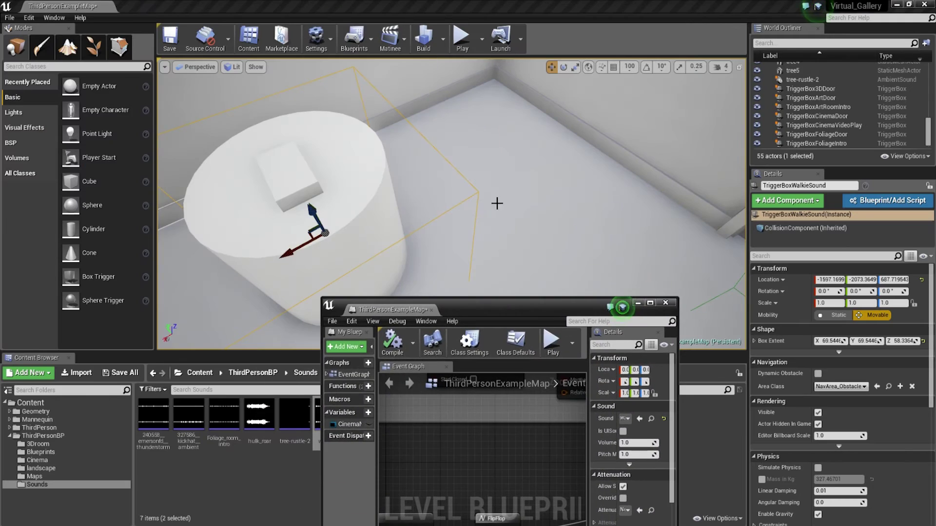
{"action": "left_click", "coordinate": [462, 49]}
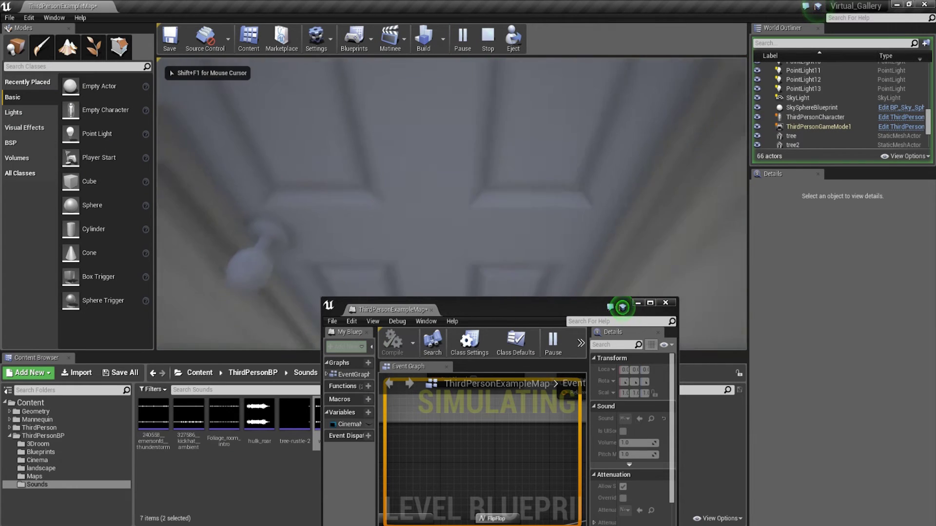
{"action": "key", "text": "w"}
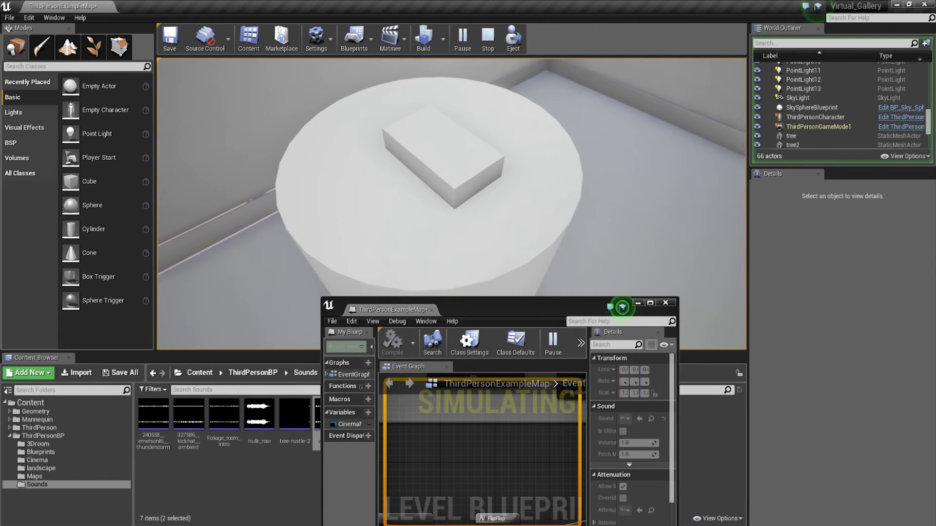
{"action": "key", "text": "Escape"}
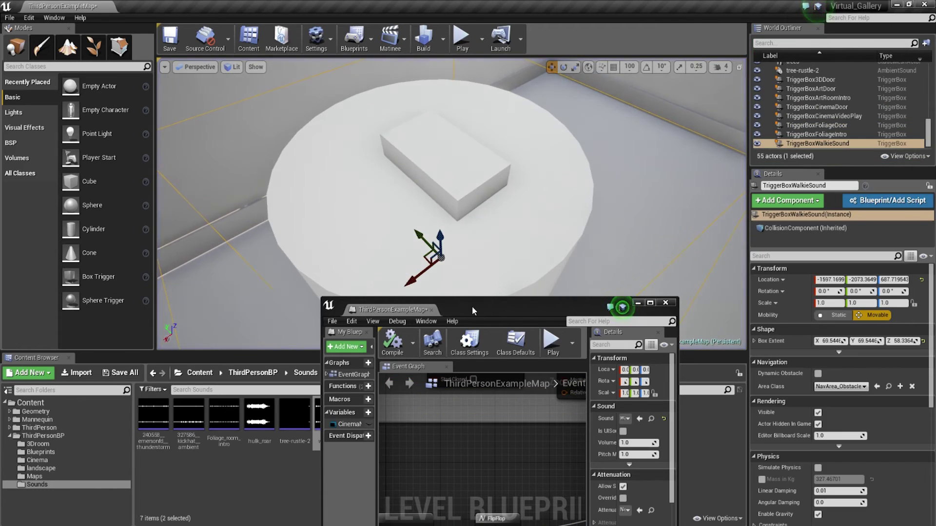
{"action": "double_click", "coordinate": [472, 305]}
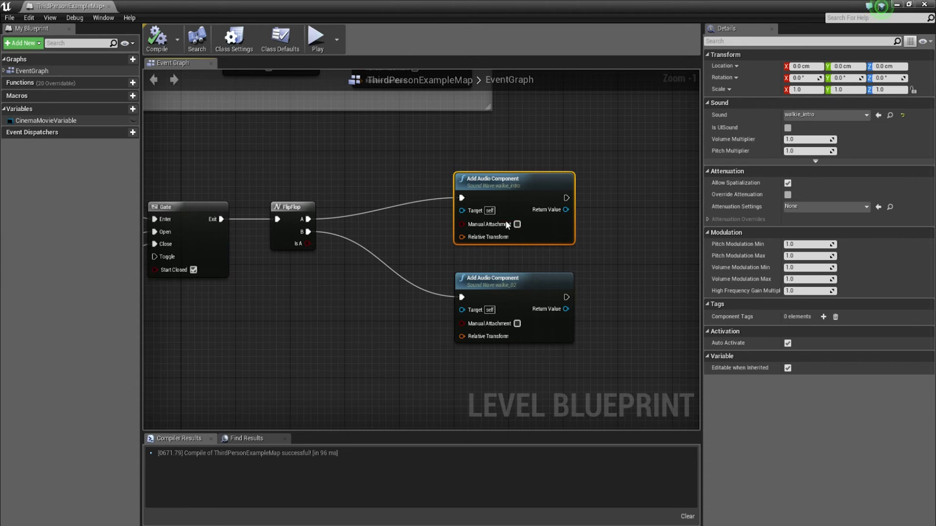
{"action": "right_click_drag", "start_coordinate": [480, 161], "coordinate": [413, 149]}
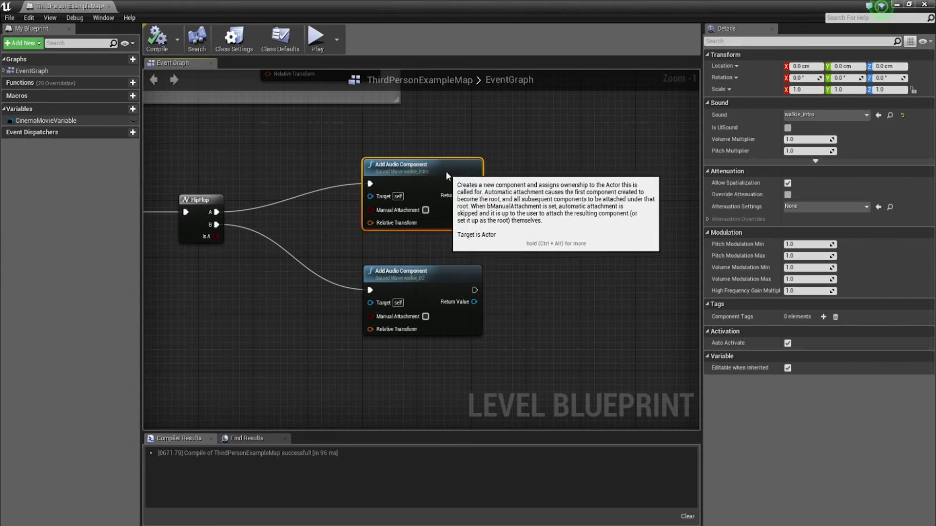